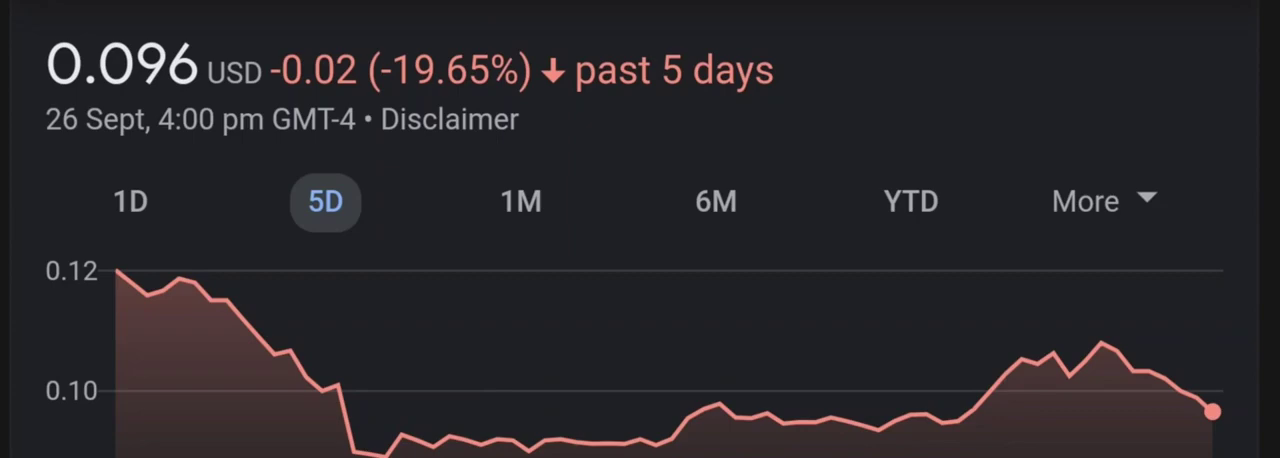
# Switch the ILUS chart to the 1M range to review the past month
pyautogui.click(520, 201)
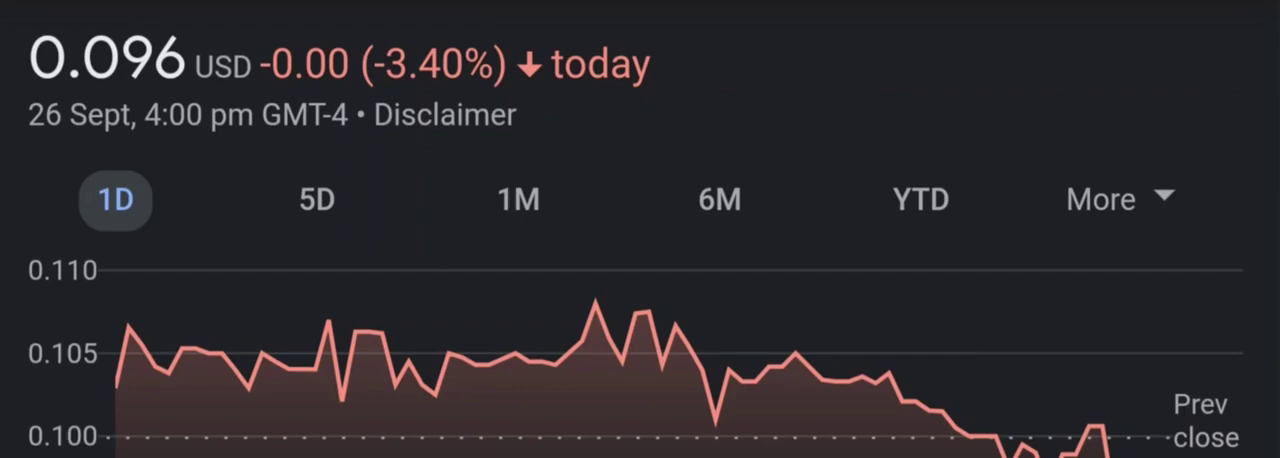
# Show the ILUS chart over 5D: 0.096 USD, down 19.65%
pyautogui.click(317, 199)
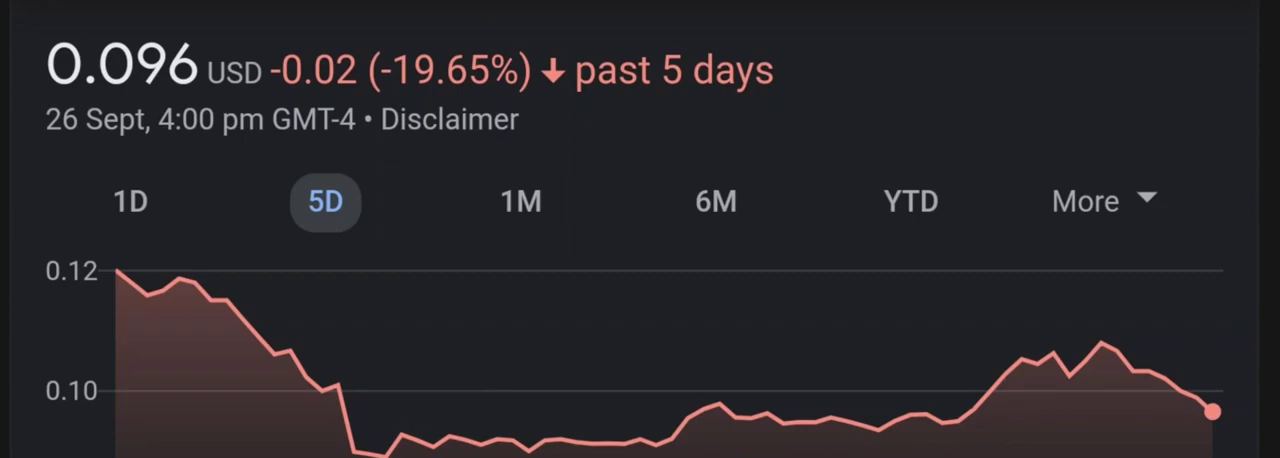
# Switch the ILUS chart to 1M, showing 0.096 USD up 37.86%
pyautogui.click(520, 201)
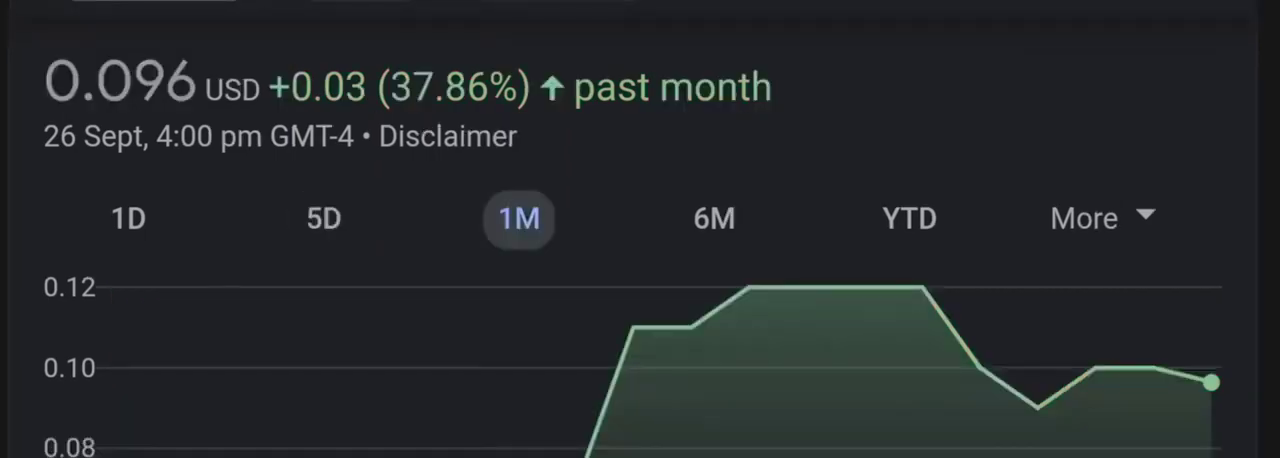